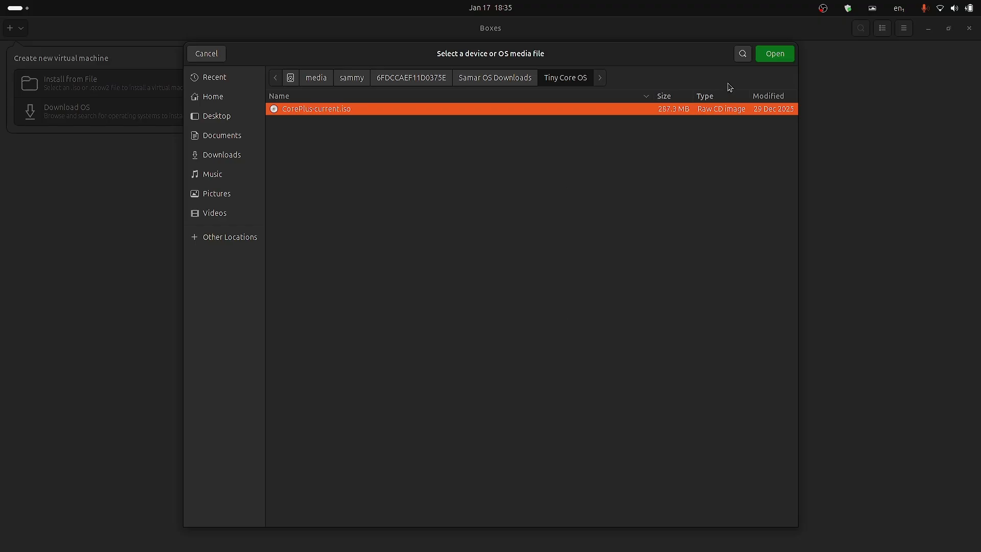
- Create a virtual machine from CorePlus-current.iso with Debian 13 as the operating system and display it full screen
{"action": "left_click", "coordinate": [775, 54]}
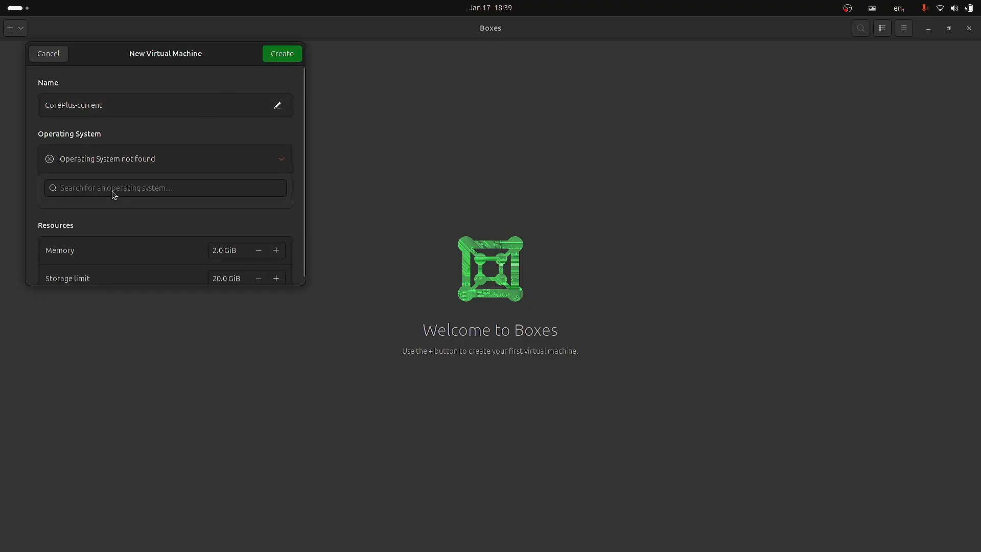
{"action": "left_click", "coordinate": [112, 188]}
{"action": "type", "text": "debian"}
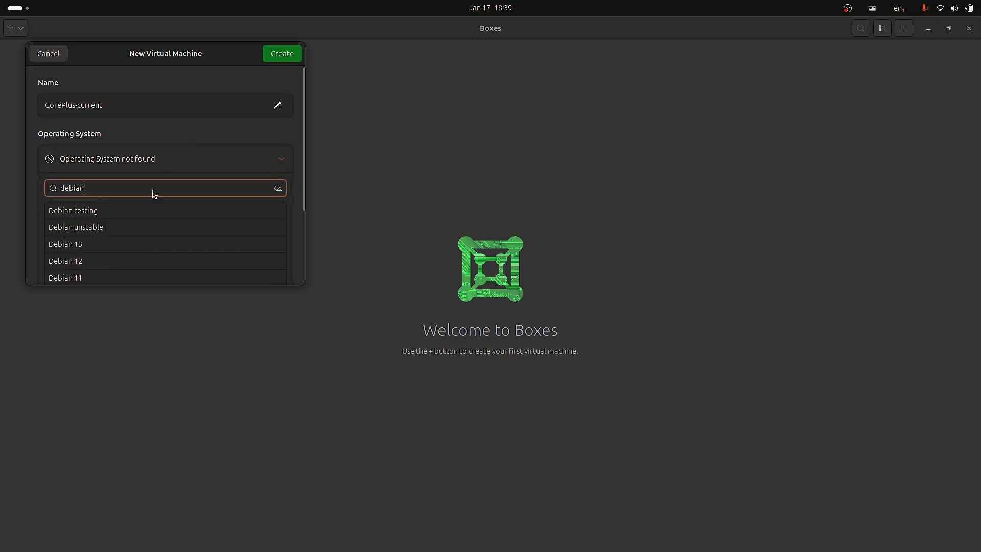
{"action": "left_click", "coordinate": [87, 244]}
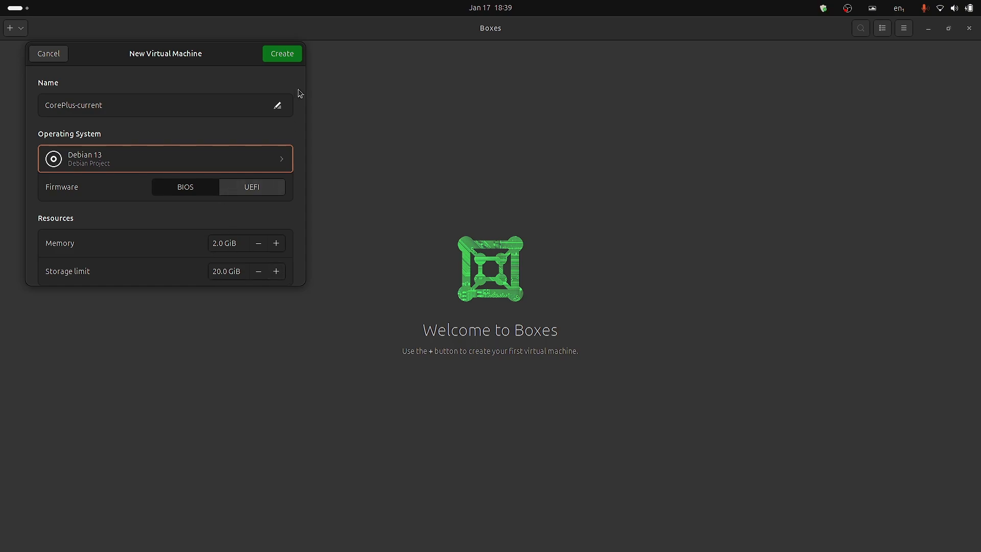
{"action": "left_click", "coordinate": [284, 55]}
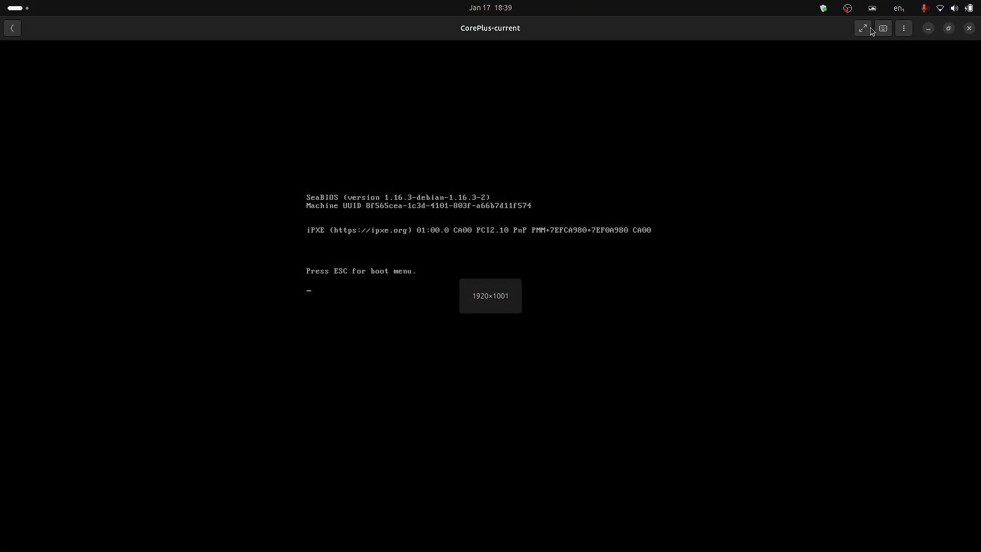
{"action": "left_click", "coordinate": [866, 28]}
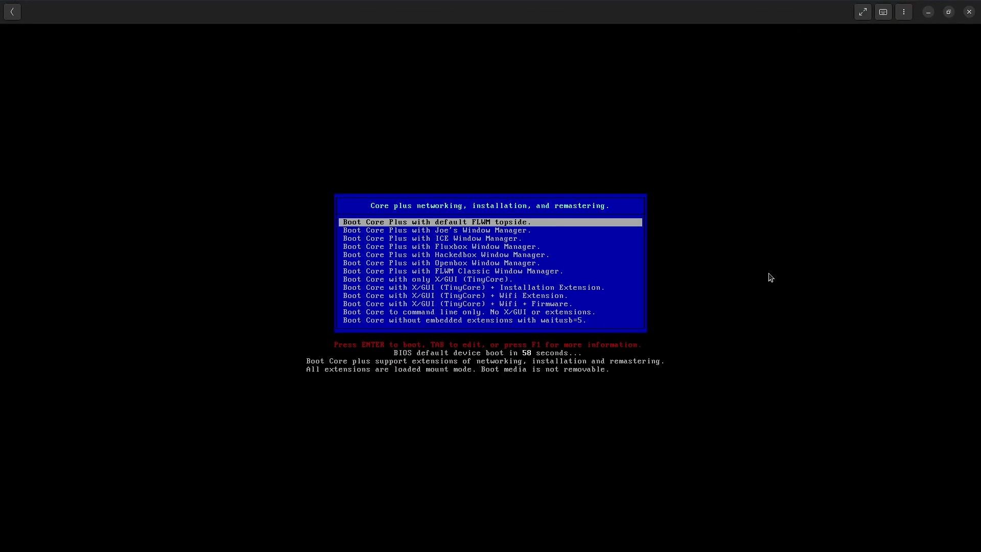
- Examine the Core Plus boot menu entries and their descriptions, from the window manager variants to the command-line and no-extensions options
{"action": "key", "text": "Down"}
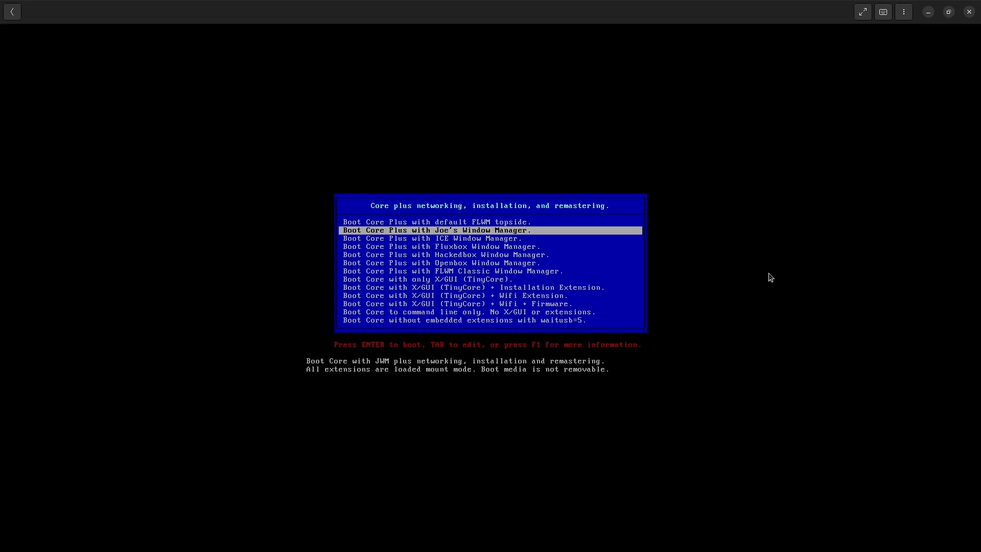
{"action": "key", "text": "Up"}
{"action": "key", "text": "Down"}
{"action": "key", "text": "Down"}
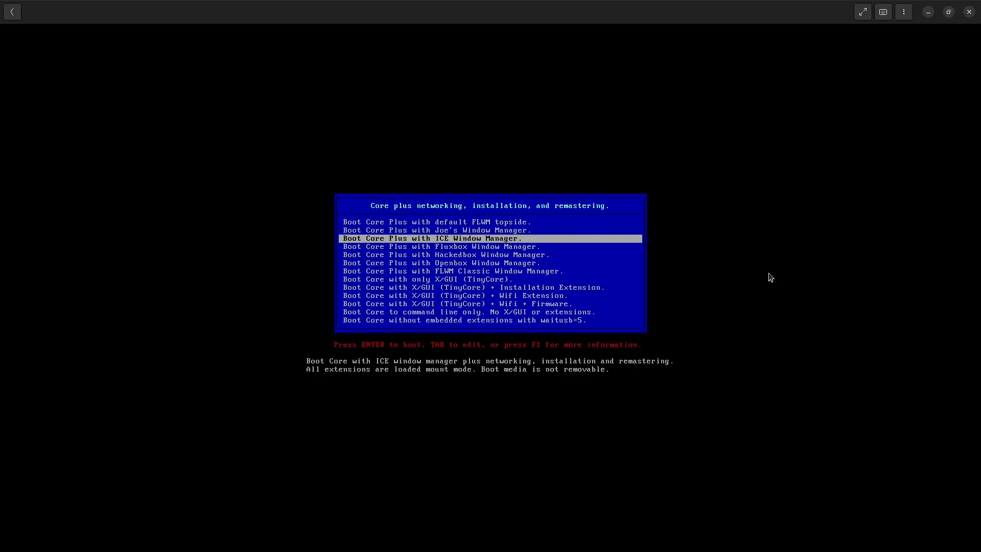
{"action": "key", "text": "Down"}
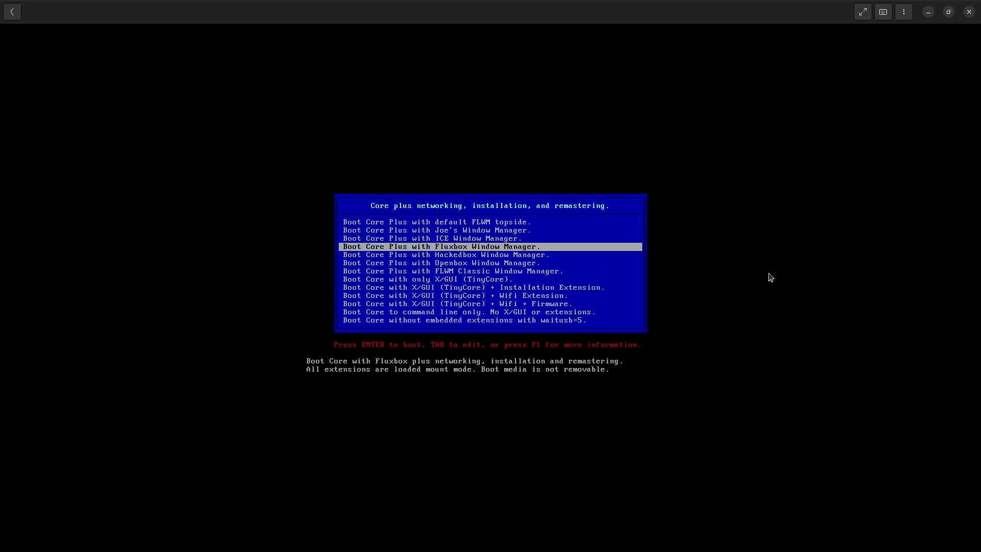
{"action": "key", "text": "Down"}
{"action": "key", "text": "Down"}
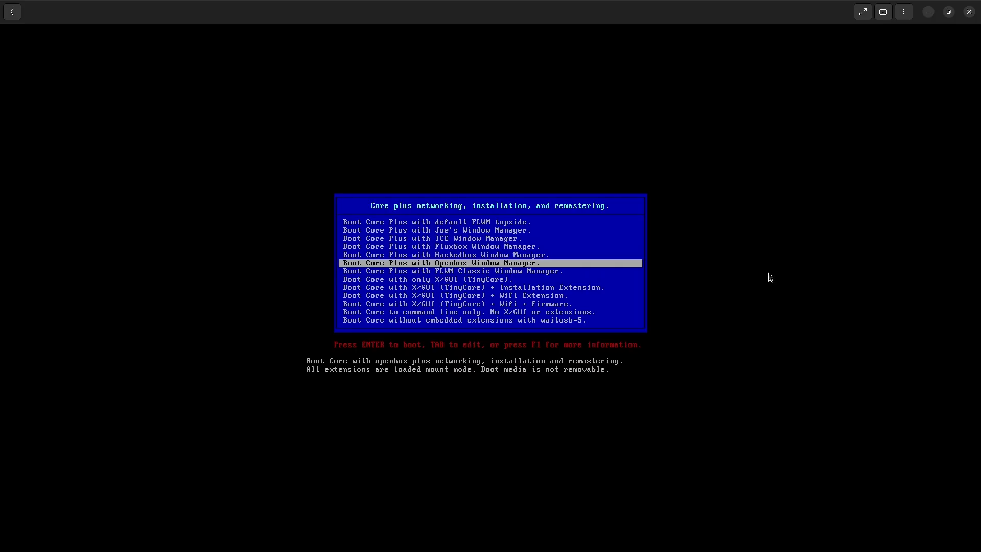
{"action": "key", "text": "Down"}
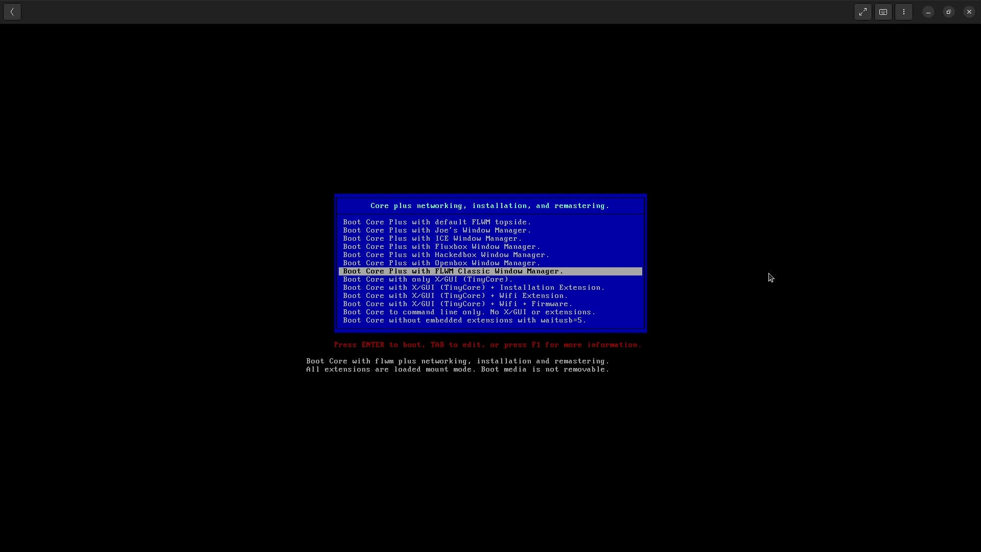
{"action": "key", "text": "Down"}
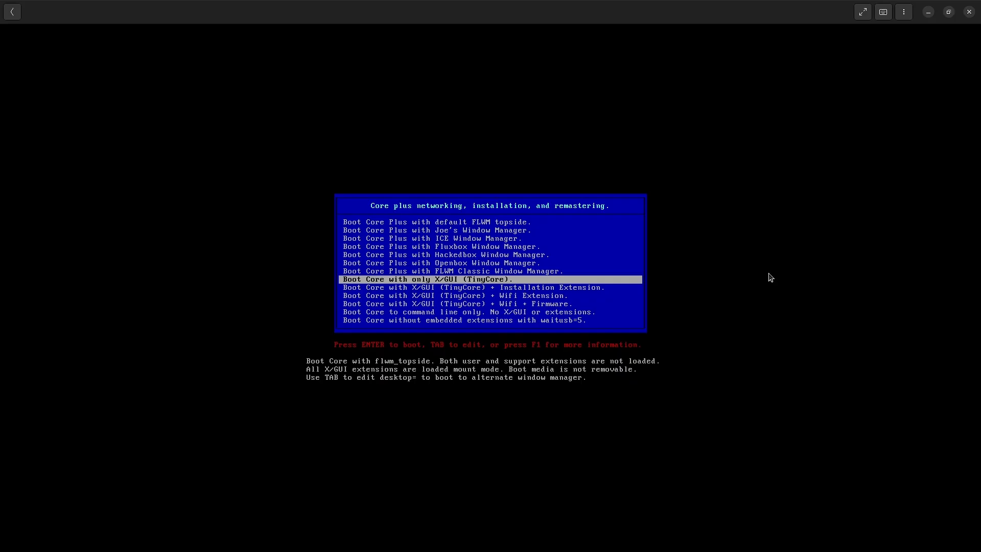
{"action": "key", "text": "Down"}
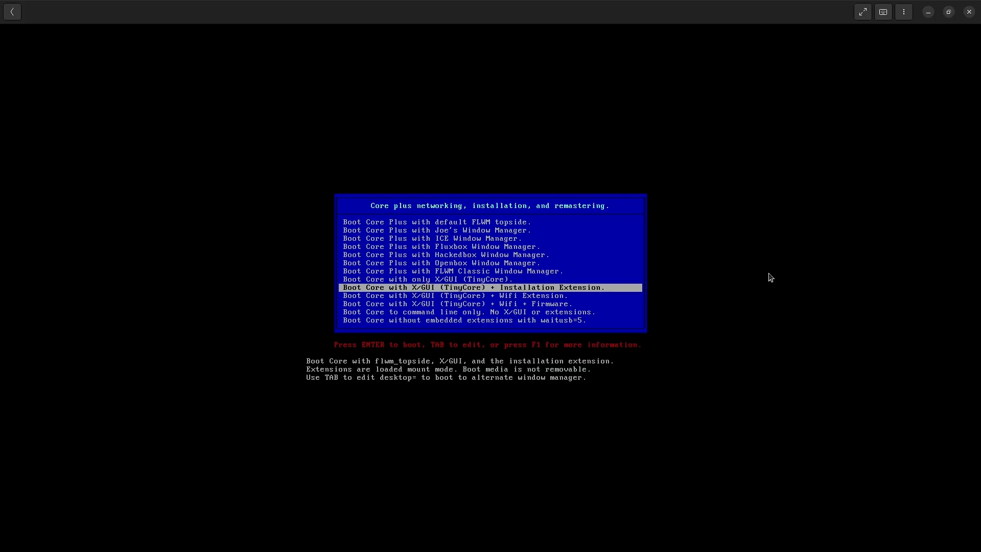
{"action": "key", "text": "Down"}
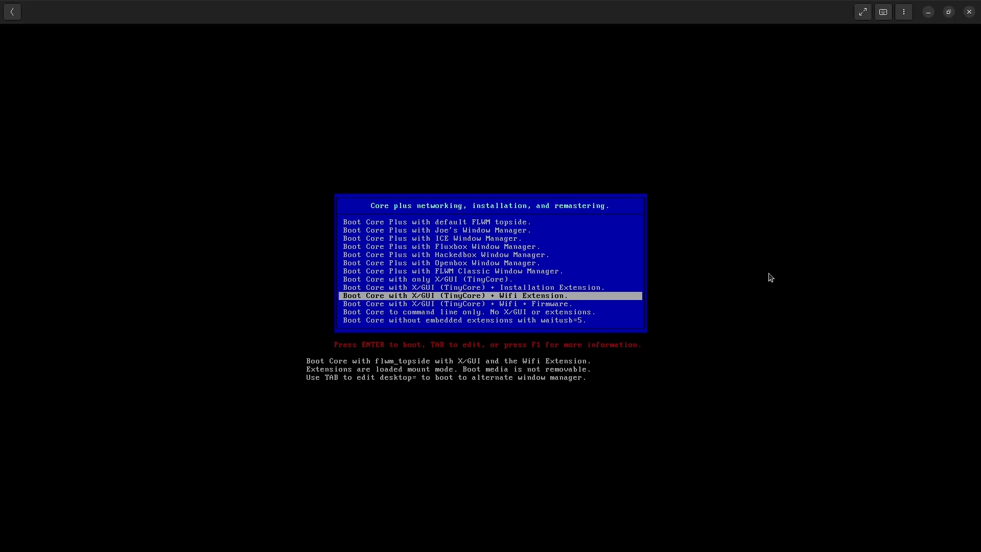
{"action": "key", "text": "Down"}
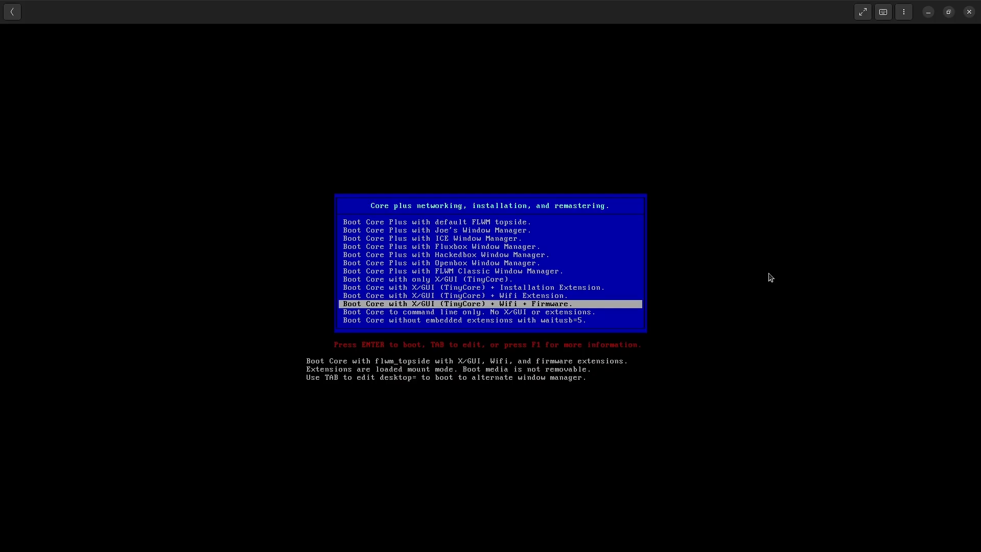
{"action": "key", "text": "Down"}
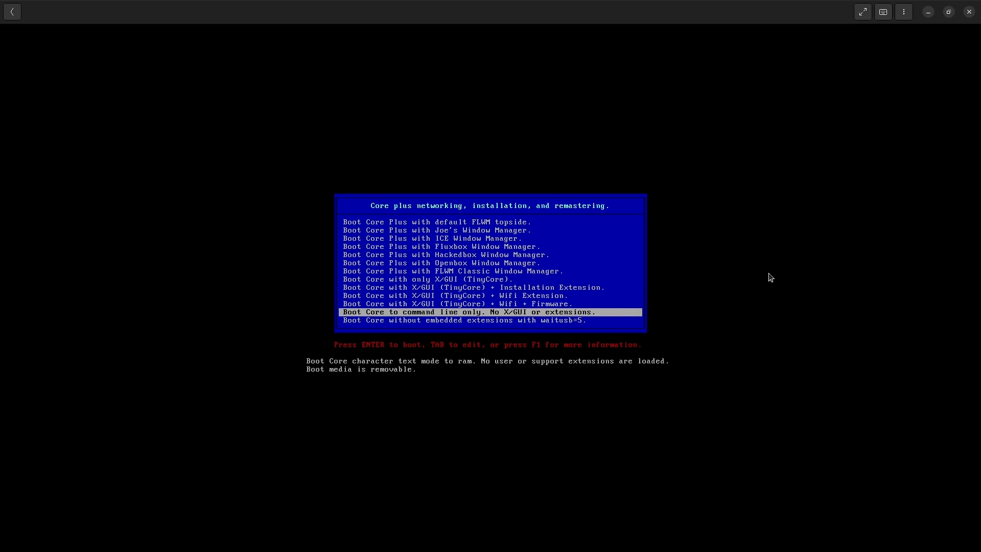
{"action": "key", "text": "Down"}
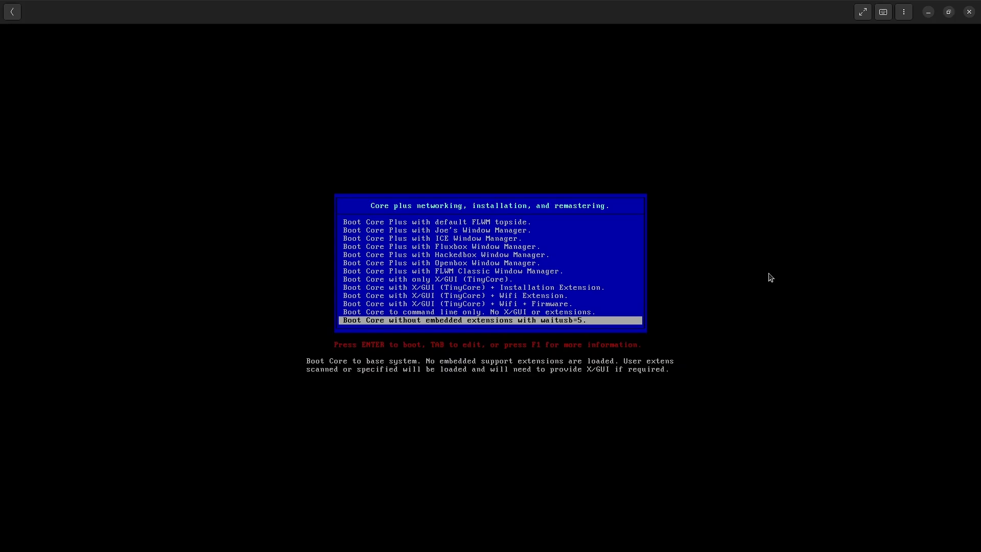
{"action": "key", "text": "Up"}
{"action": "key", "text": "Up"}
{"action": "key", "text": "Up"}
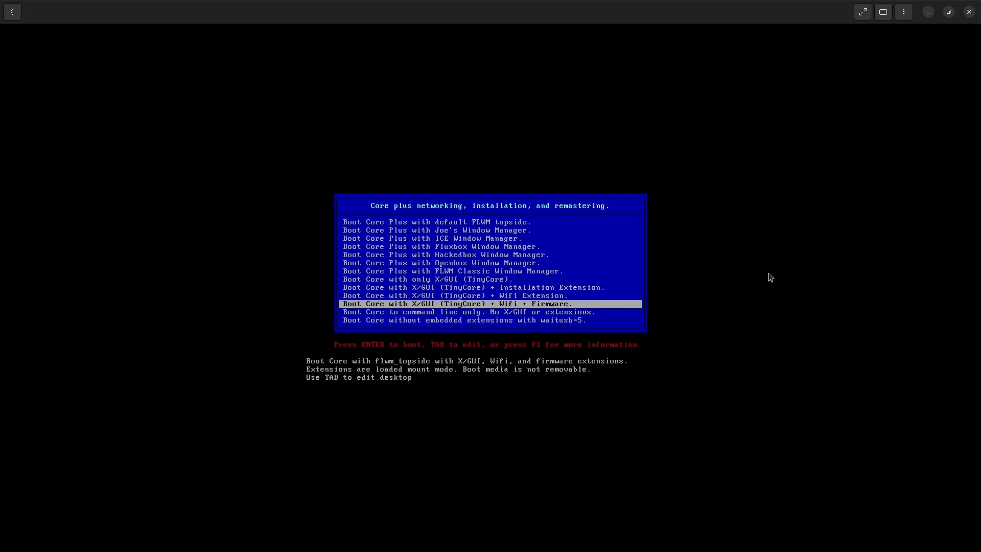
{"action": "key", "text": "Down"}
{"action": "key", "text": "Up"}
{"action": "key", "text": "Up"}
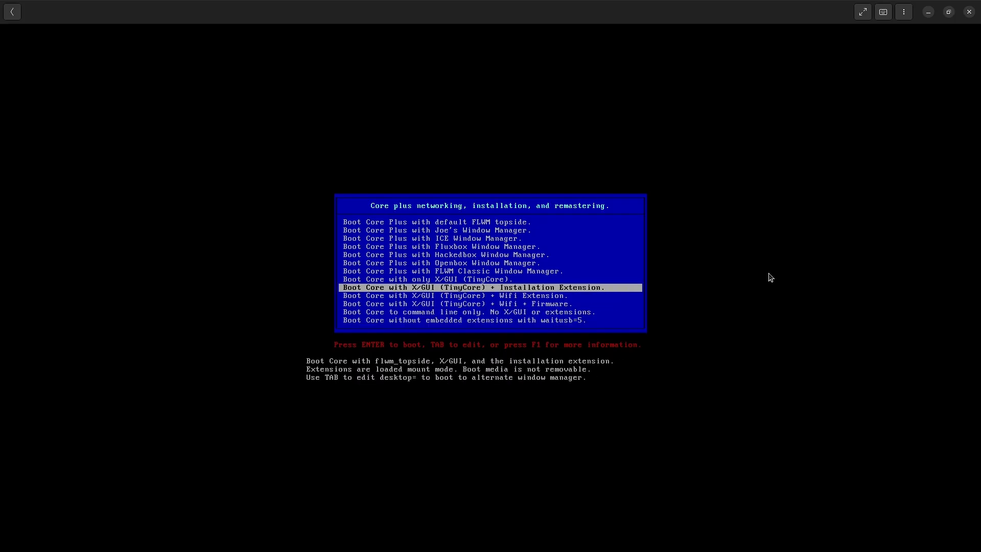
{"action": "key", "text": "Down"}
{"action": "key", "text": "Down"}
{"action": "key", "text": "Down"}
{"action": "key", "text": "Up"}
{"action": "key", "text": "Up"}
{"action": "key", "text": "Up"}
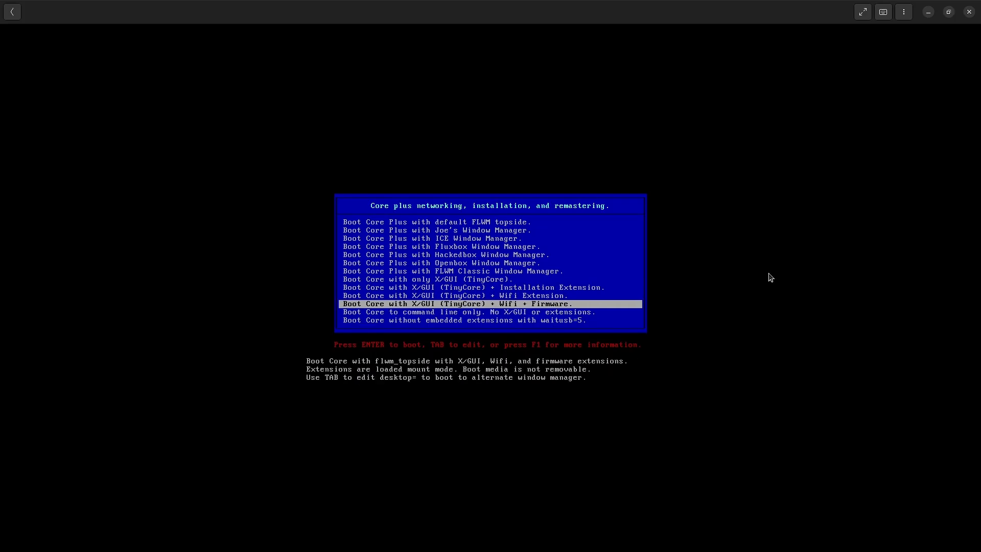
{"action": "key", "text": "Up"}
{"action": "key", "text": "Up"}
{"action": "key", "text": "Up"}
{"action": "key", "text": "Up"}
{"action": "key", "text": "Up"}
{"action": "key", "text": "Up"}
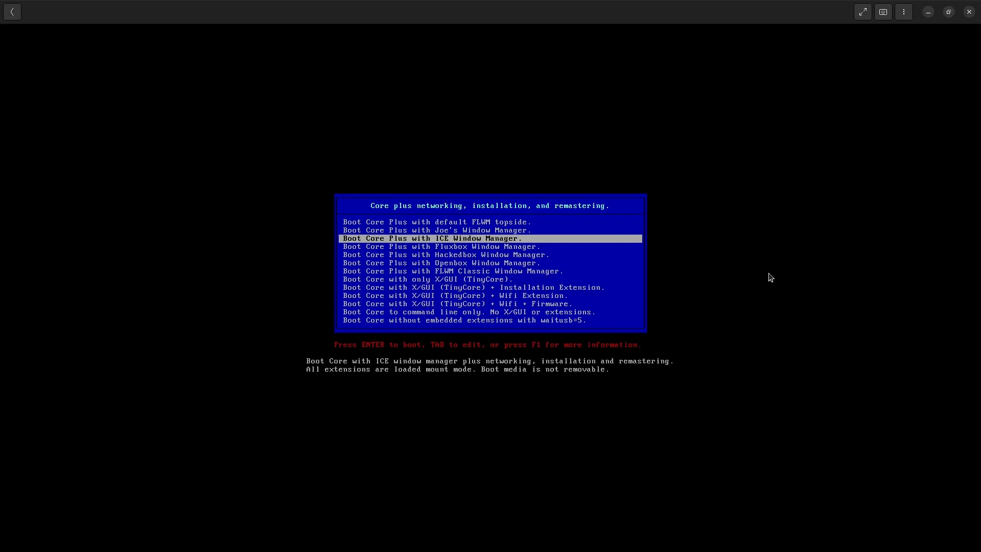
{"action": "key", "text": "Up"}
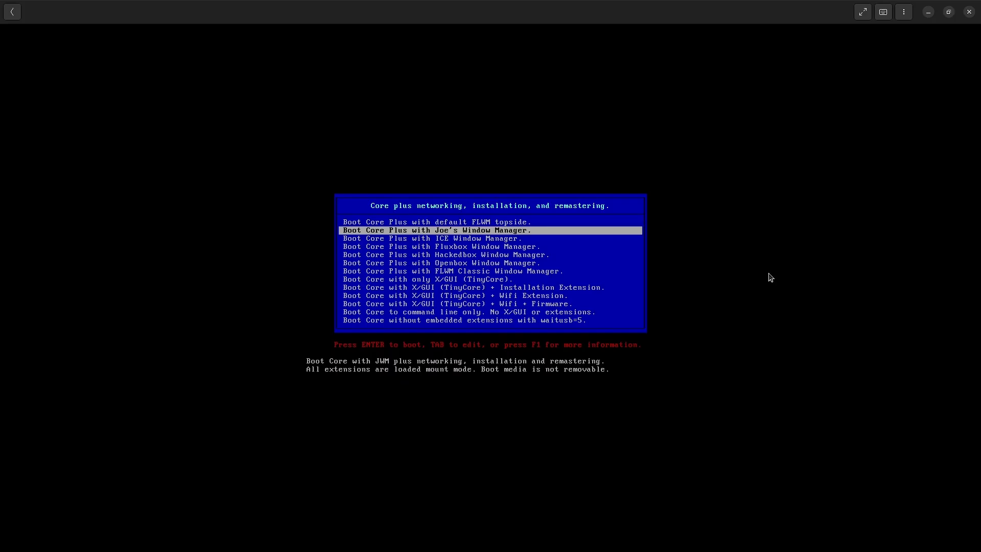
- Boot Core Plus with the default FLWM topside
{"action": "key", "text": "Up"}
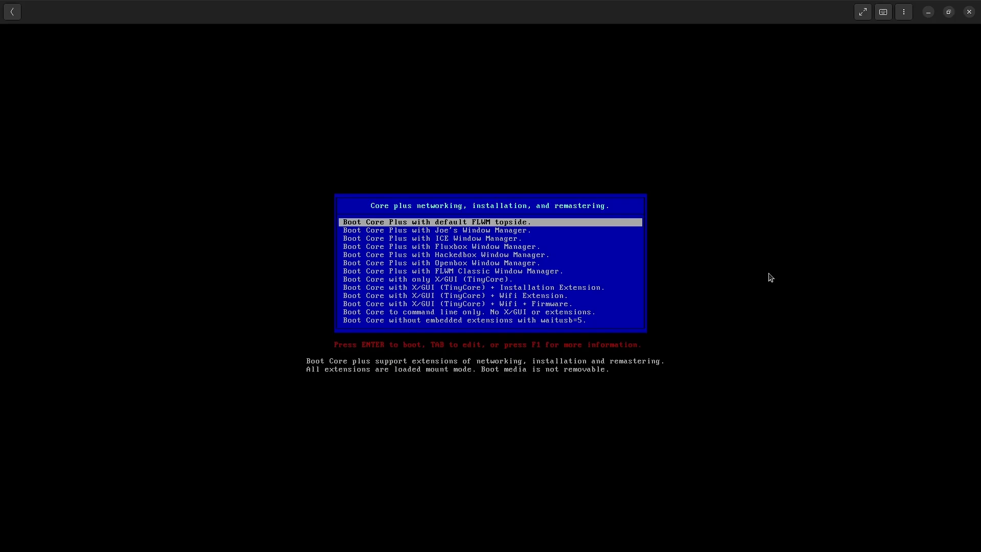
{"action": "key", "text": "Down"}
{"action": "key", "text": "Up"}
{"action": "key", "text": "Return"}
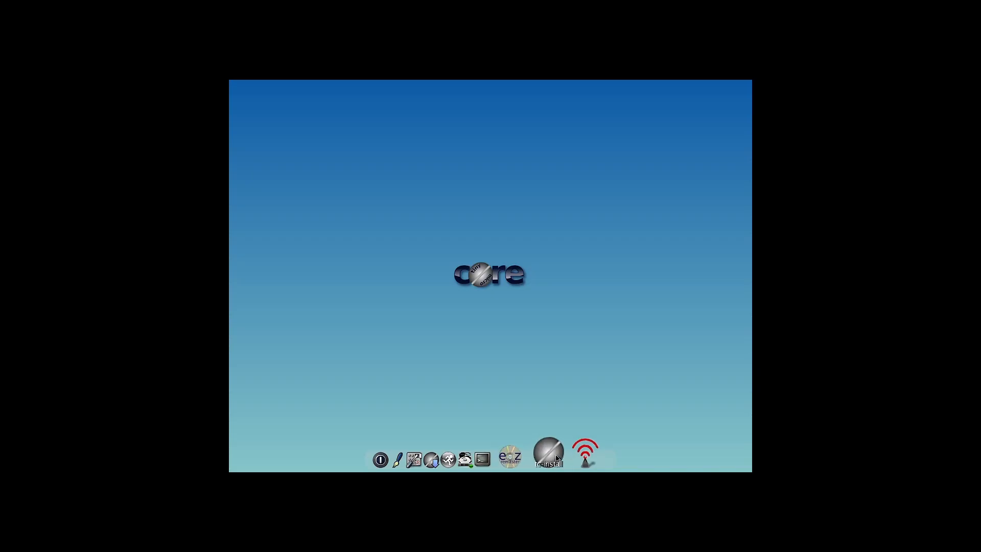
- Launch the Tiny Core installer and configure a frugal whole-disk installation on vda with vfat formatting
{"action": "left_click", "coordinate": [557, 459]}
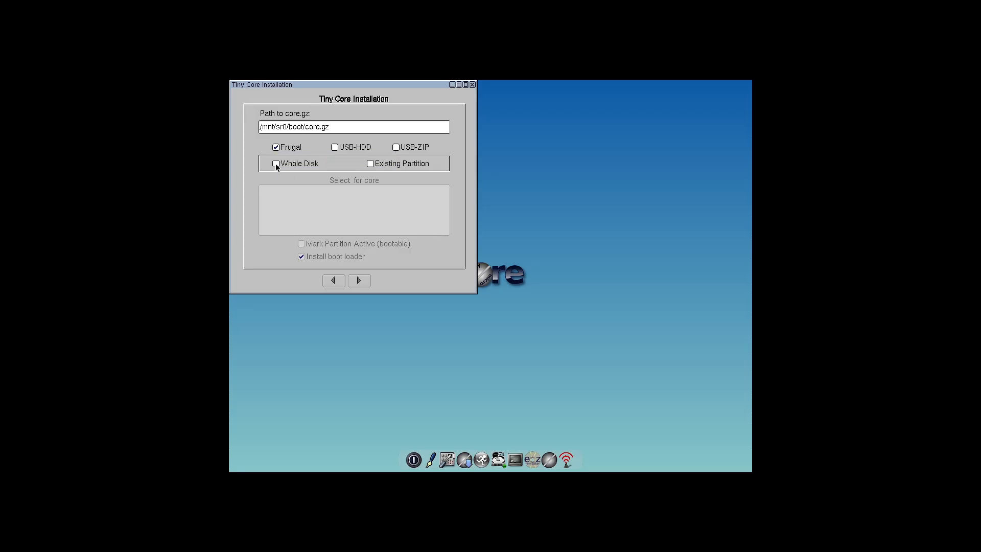
{"action": "left_click", "coordinate": [276, 163]}
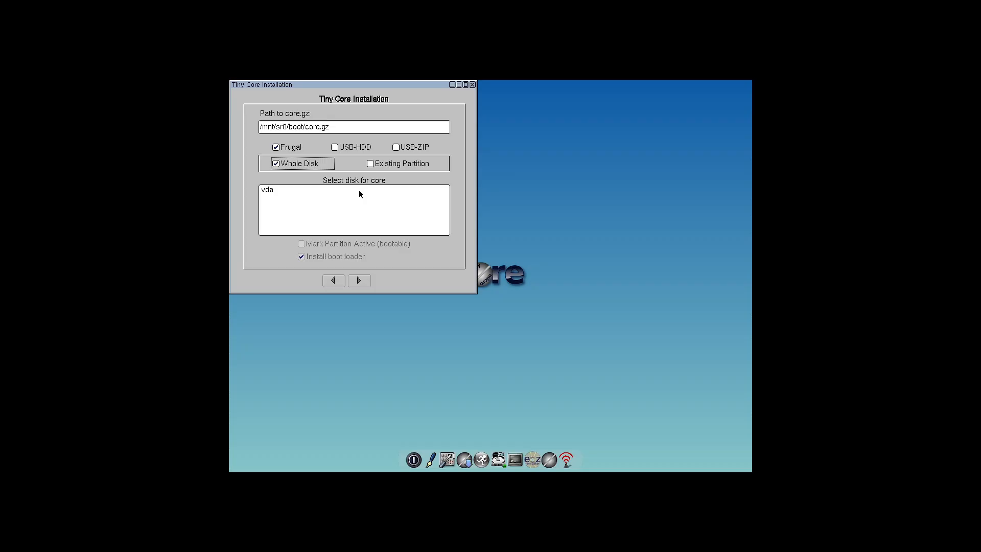
{"action": "left_click", "coordinate": [283, 191]}
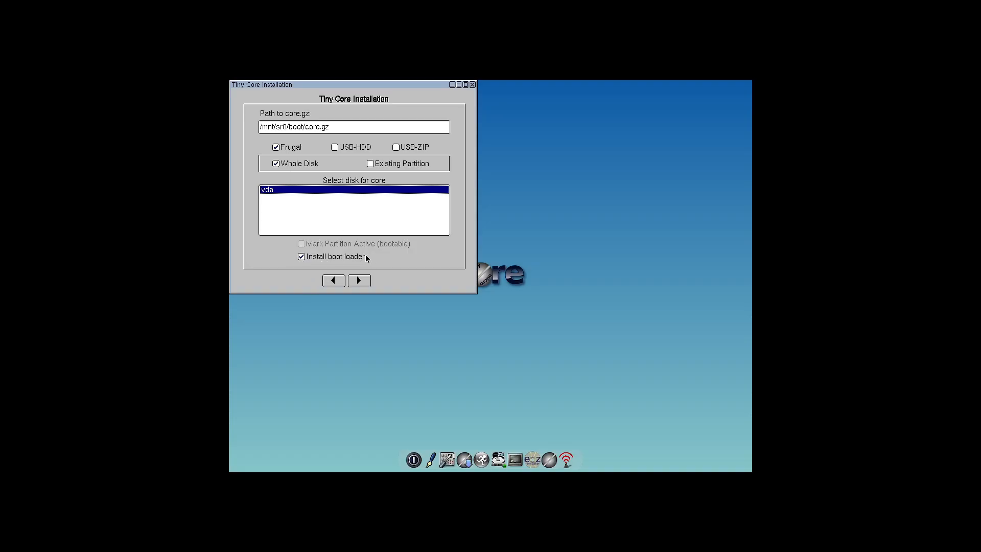
{"action": "left_click", "coordinate": [359, 280]}
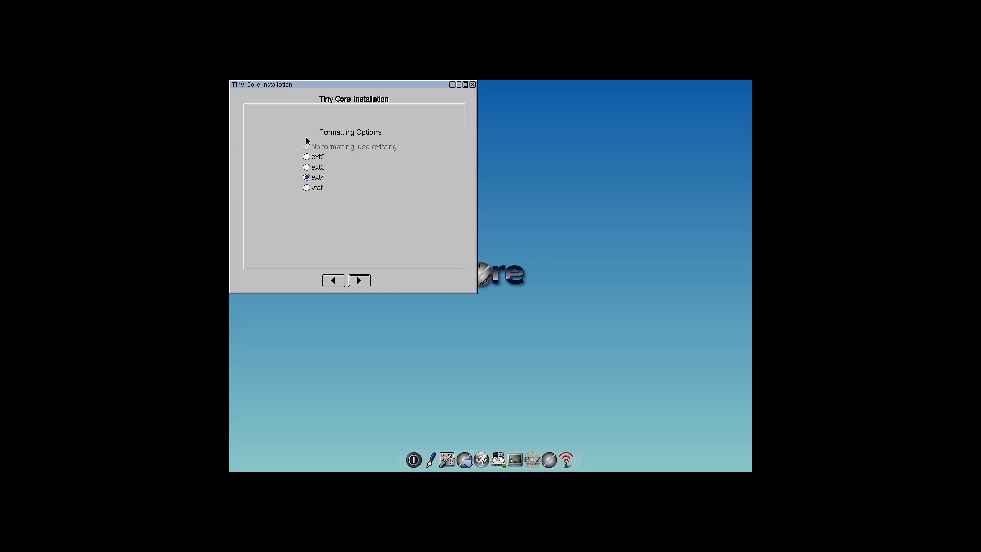
{"action": "left_click", "coordinate": [306, 188]}
{"action": "left_click", "coordinate": [361, 281]}
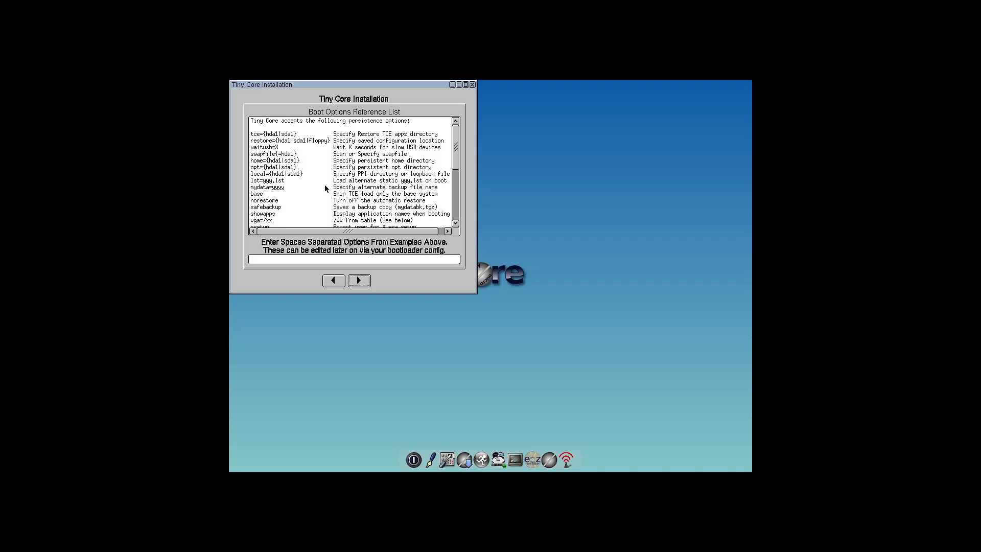
- Read through the installer's Boot Options Reference List, including the persistence options and the color and resolution table
{"action": "scroll", "coordinate": [324, 185], "scroll_direction": "down", "scroll_amount": 4}
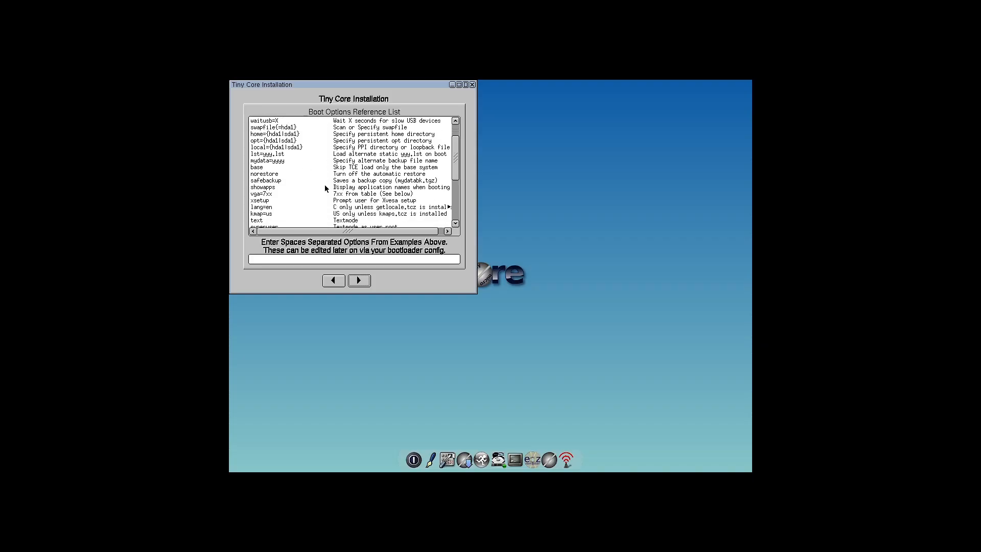
{"action": "scroll", "coordinate": [325, 188], "scroll_direction": "down", "scroll_amount": 2}
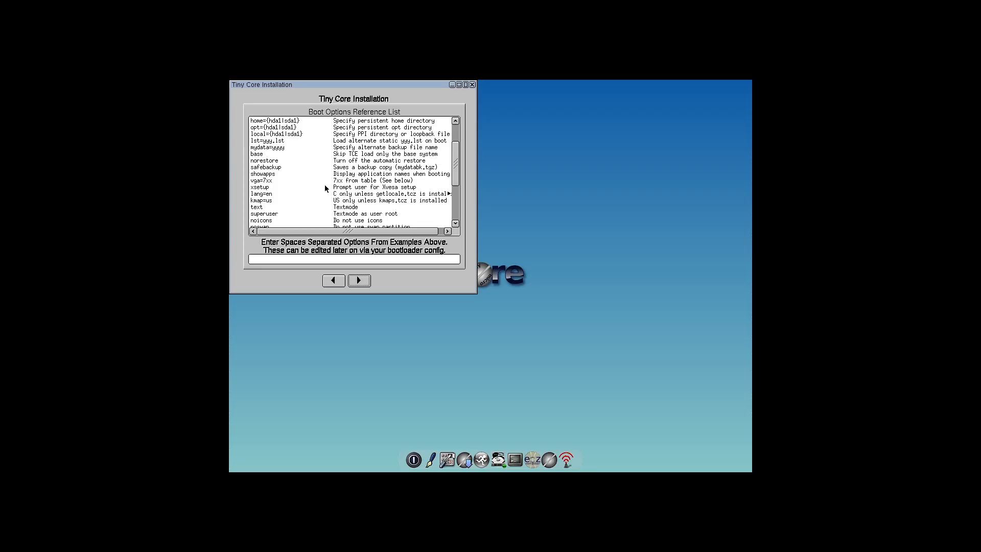
{"action": "scroll", "coordinate": [325, 187], "scroll_direction": "down", "scroll_amount": 2}
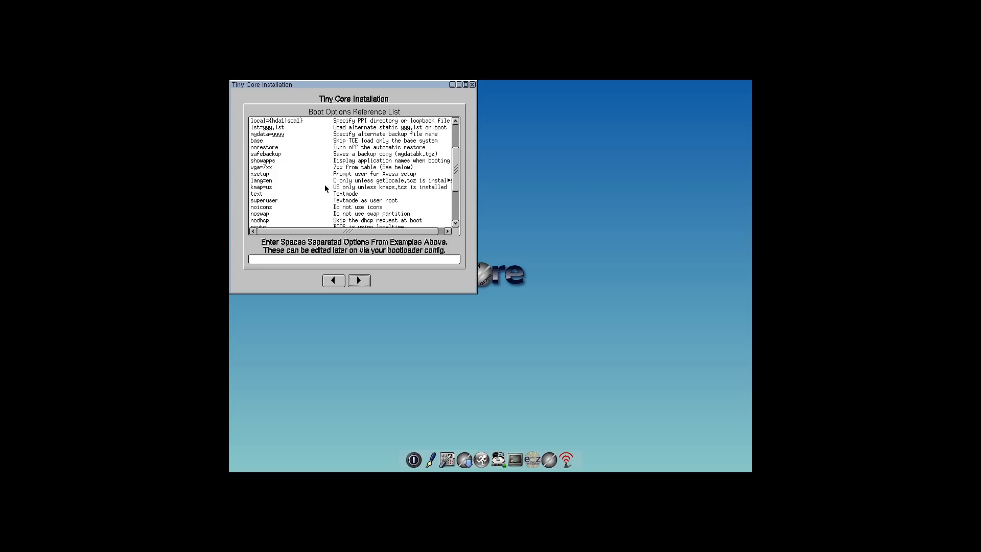
{"action": "scroll", "coordinate": [325, 186], "scroll_direction": "down", "scroll_amount": 1}
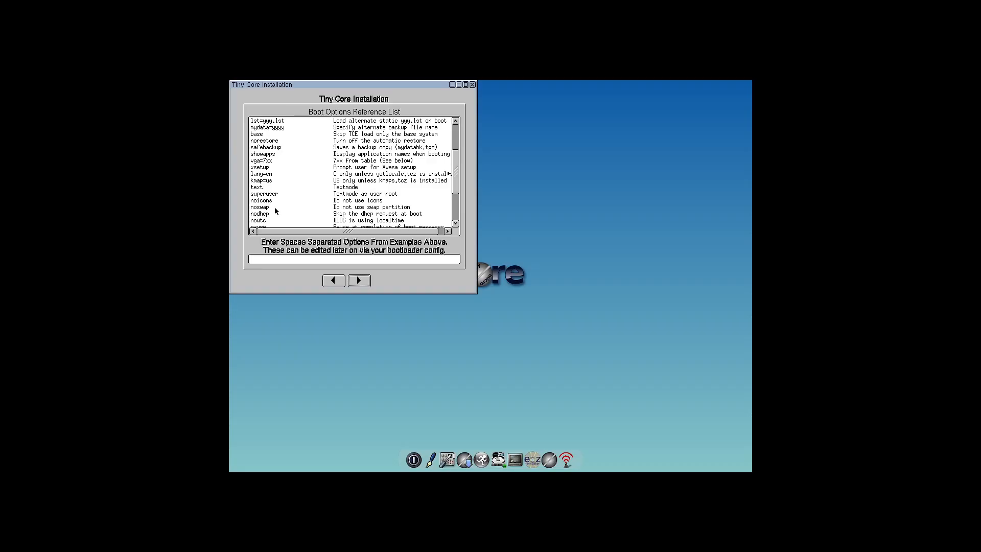
{"action": "scroll", "coordinate": [275, 210], "scroll_direction": "down", "scroll_amount": 4}
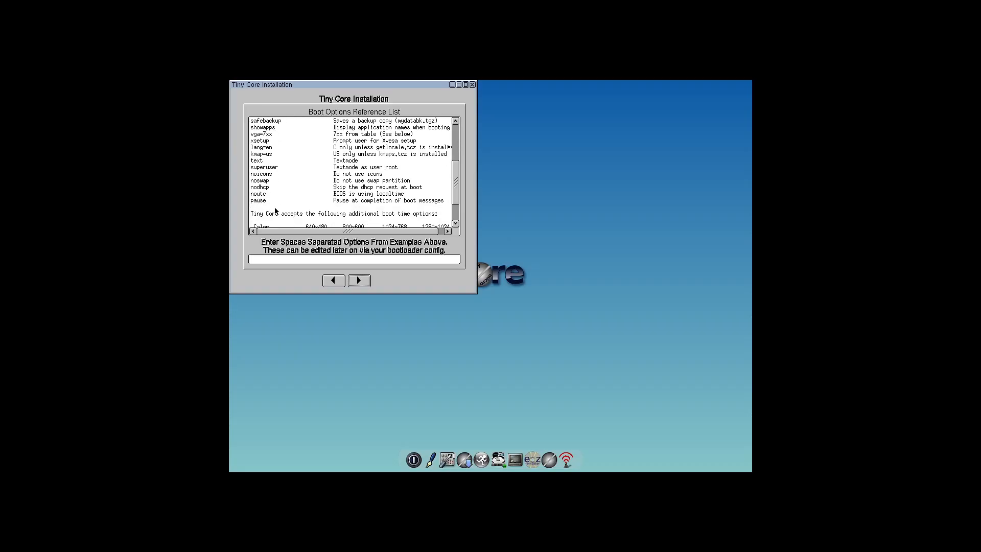
{"action": "scroll", "coordinate": [352, 188], "scroll_direction": "down", "scroll_amount": 3}
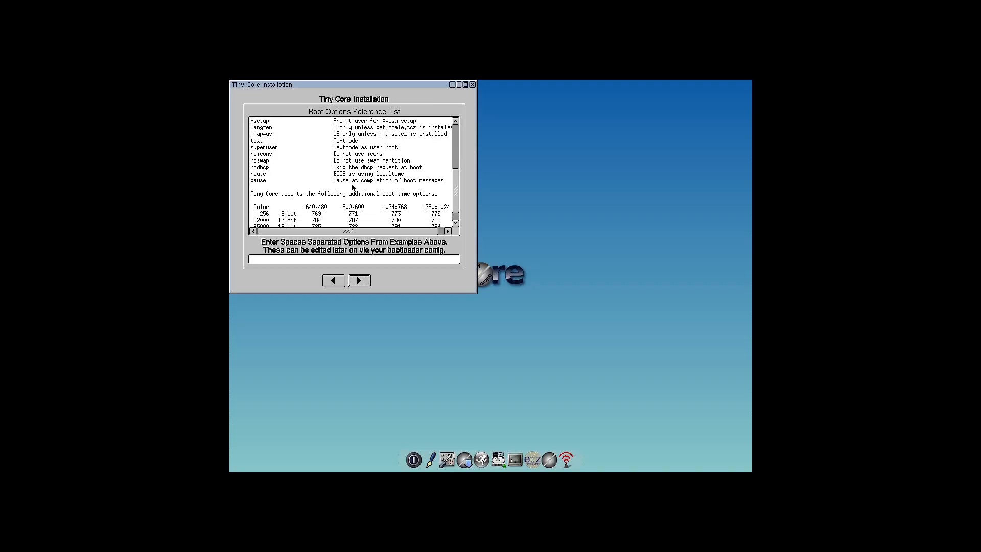
{"action": "scroll", "coordinate": [352, 187], "scroll_direction": "down", "scroll_amount": 2}
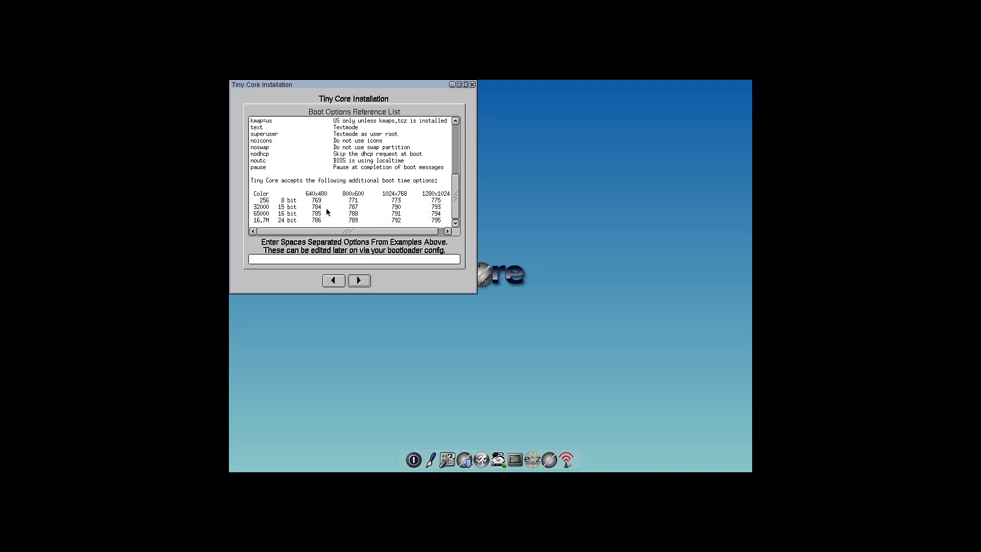
{"action": "scroll", "coordinate": [335, 206], "scroll_direction": "down", "scroll_amount": 1}
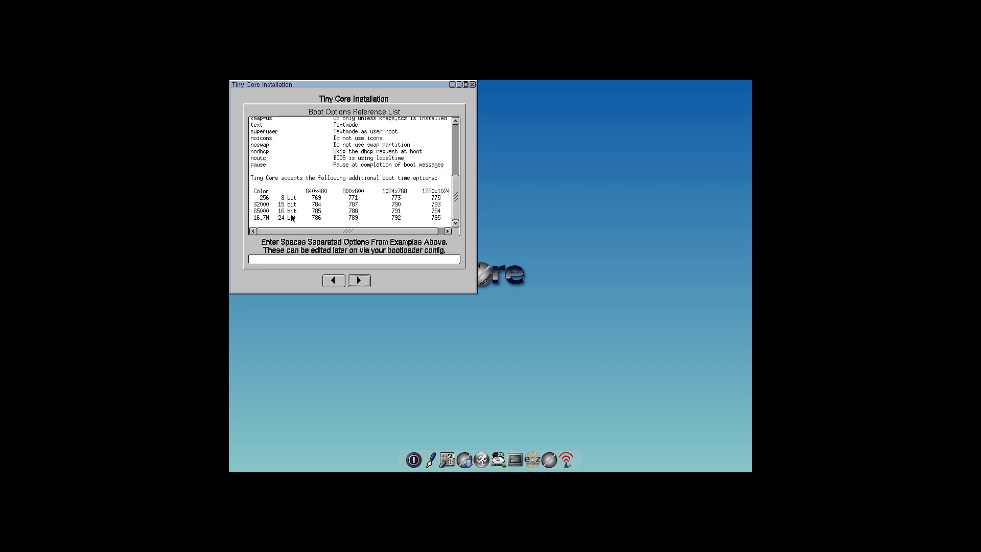
{"action": "scroll", "coordinate": [333, 188], "scroll_direction": "up", "scroll_amount": 6}
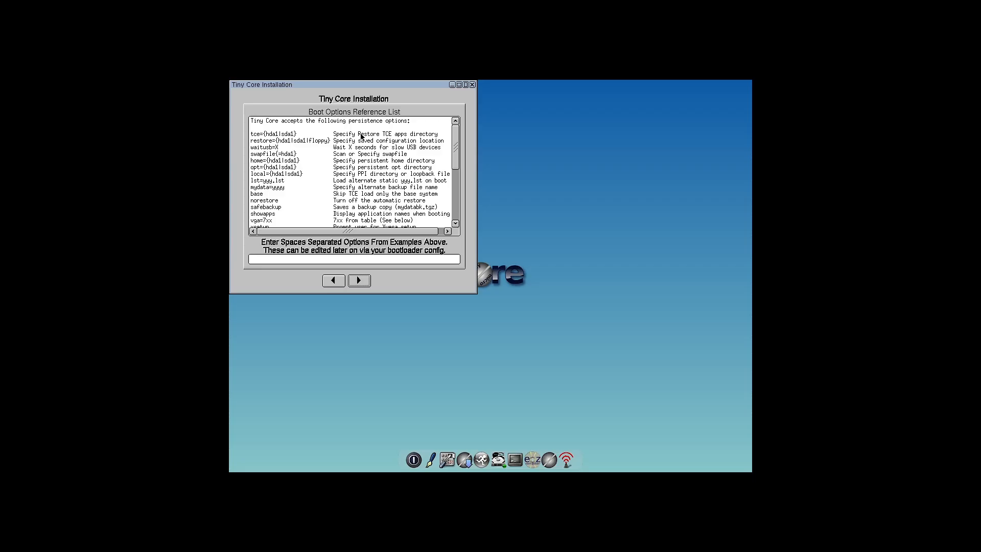
{"action": "left_click", "coordinate": [255, 137]}
{"action": "type", "text": "tce={hda1,sda1}"}
{"action": "type", "text": ", noswap"}
{"action": "key", "text": "BackSpace"}
{"action": "key", "text": "Left"}
{"action": "key", "text": "Left"}
{"action": "key", "text": "BackSpace"}
{"action": "key", "text": "BackSpace"}
- Replace the whole boot options entry with noswap and continue to the install type settings
{"action": "left_click_drag", "start_coordinate": [331, 259], "coordinate": [229, 247]}
{"action": "key", "text": "BackSpace"}
{"action": "type", "text": "noswap"}
{"action": "left_click", "coordinate": [355, 282]}
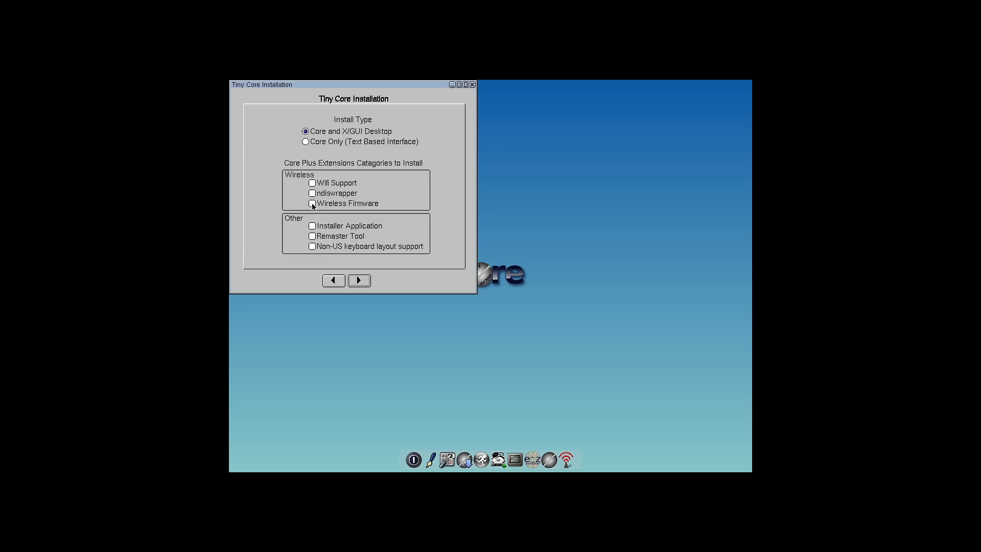
- Include Wifi Support, ndiswrapper, Wireless Firmware, Installer Application, Remaster Tool and Non-US keyboard layout support, and start the installation
{"action": "left_click", "coordinate": [312, 183]}
{"action": "left_click", "coordinate": [314, 195]}
{"action": "left_click", "coordinate": [312, 204]}
{"action": "left_click", "coordinate": [312, 227]}
{"action": "left_click", "coordinate": [312, 237]}
{"action": "left_click", "coordinate": [315, 247]}
{"action": "left_click", "coordinate": [362, 280]}
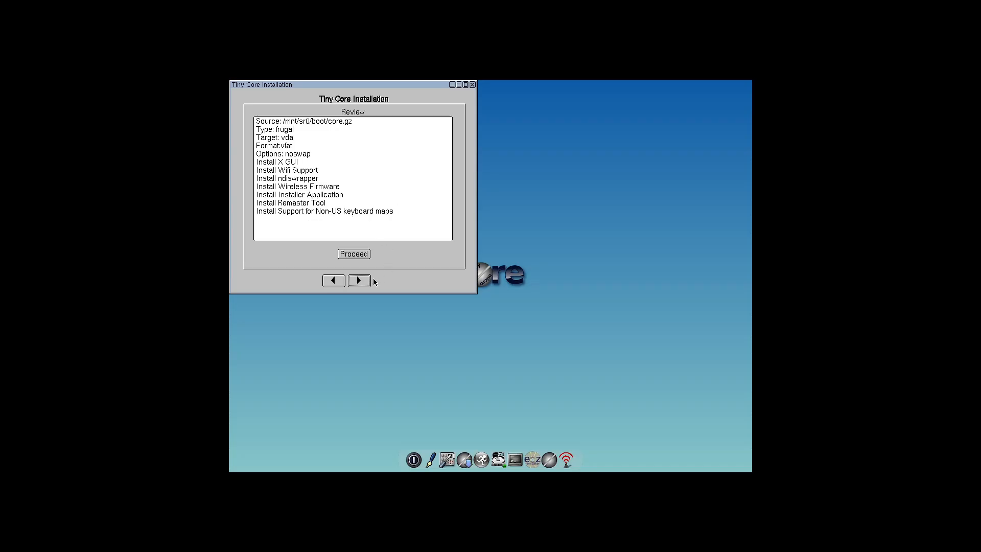
{"action": "left_click", "coordinate": [362, 253]}
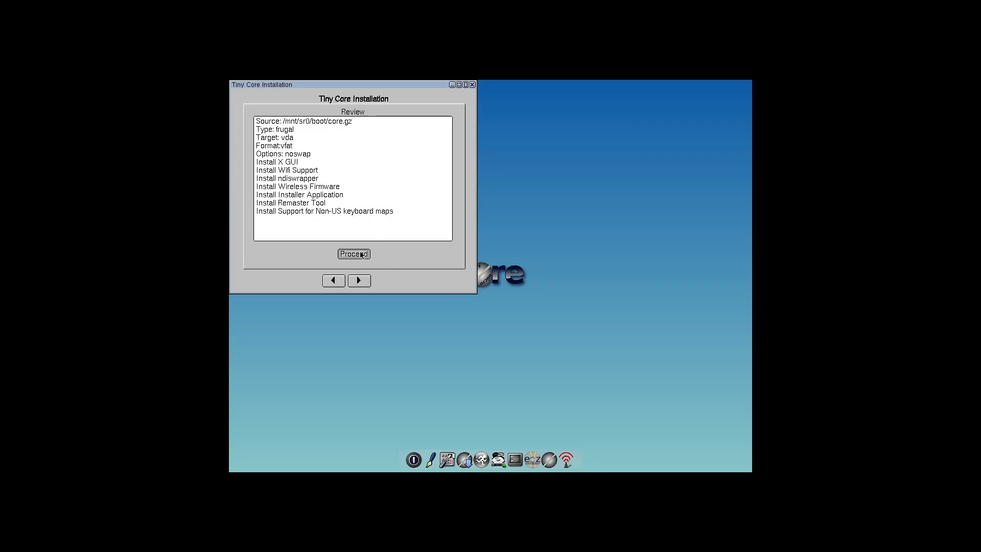